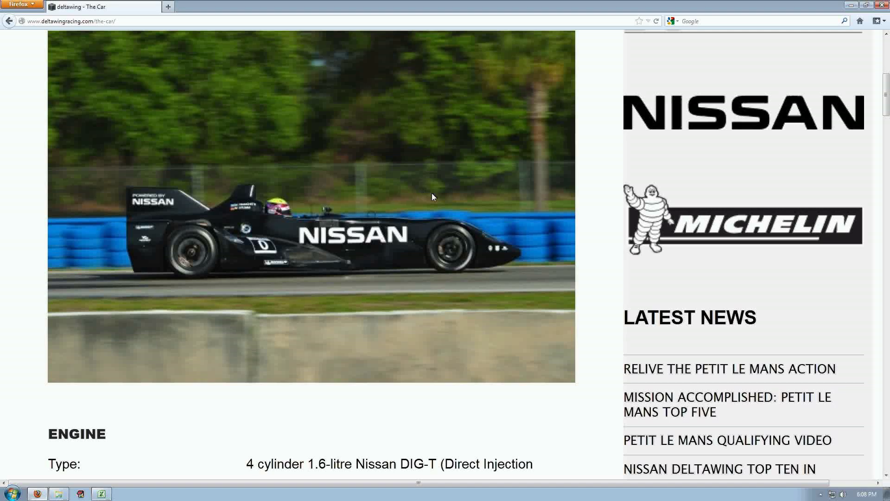
Scroll the DeltaWing spec page, then minimize Firefox to reveal the TiresA sheet.
scroll(371, 272, "up", 4)
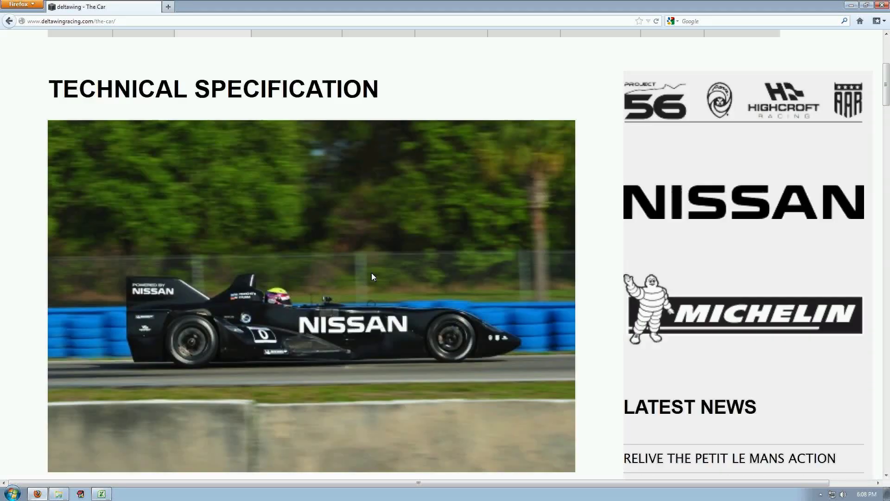
scroll(371, 272, "down", 2)
scroll(372, 277, "down", 1)
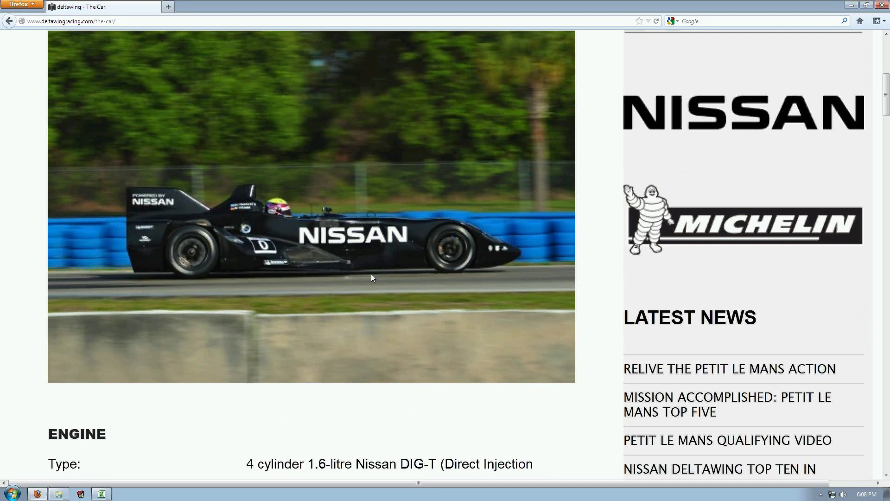
scroll(373, 277, "up", 3)
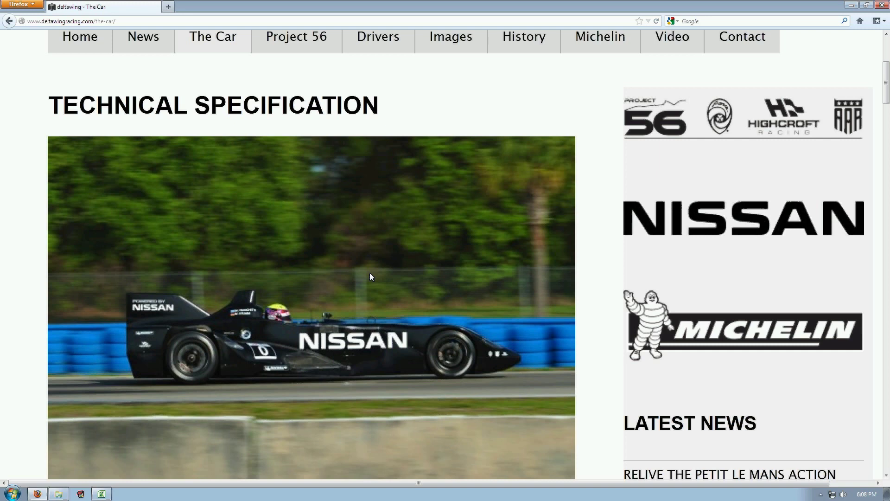
scroll(369, 272, "down", 3)
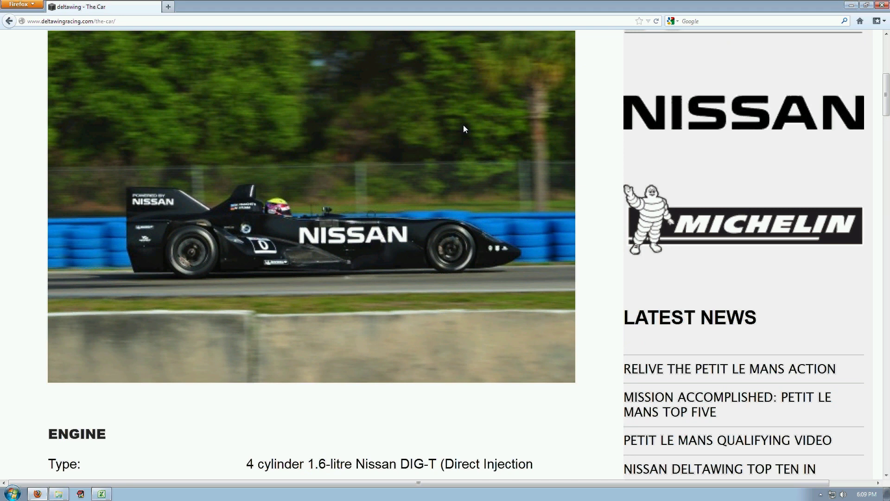
left_click(852, 6)
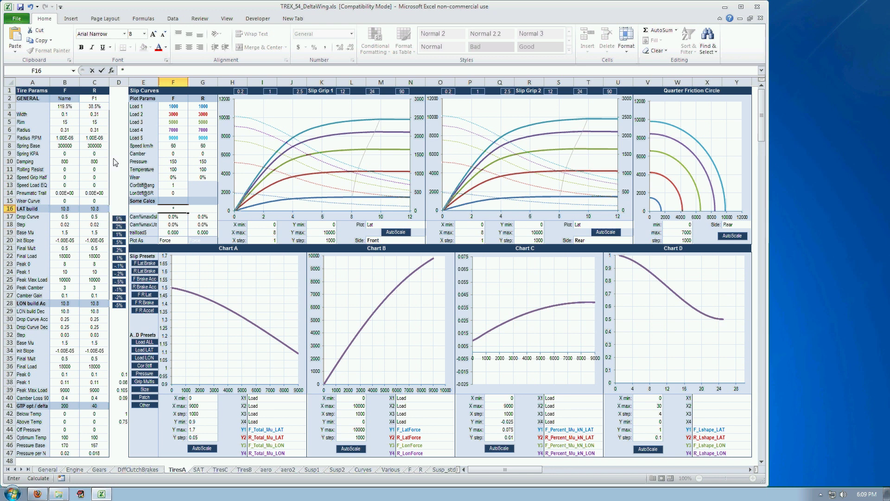
Commit =ROUND((F10*B9)+B8,0) in F16, giving a Springrate of 300000.
key("Return")
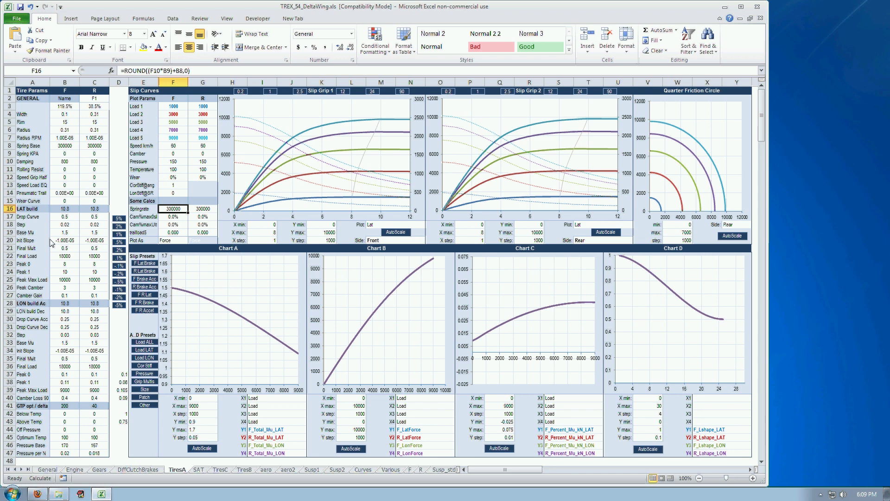
scroll(59, 238, "down", 20)
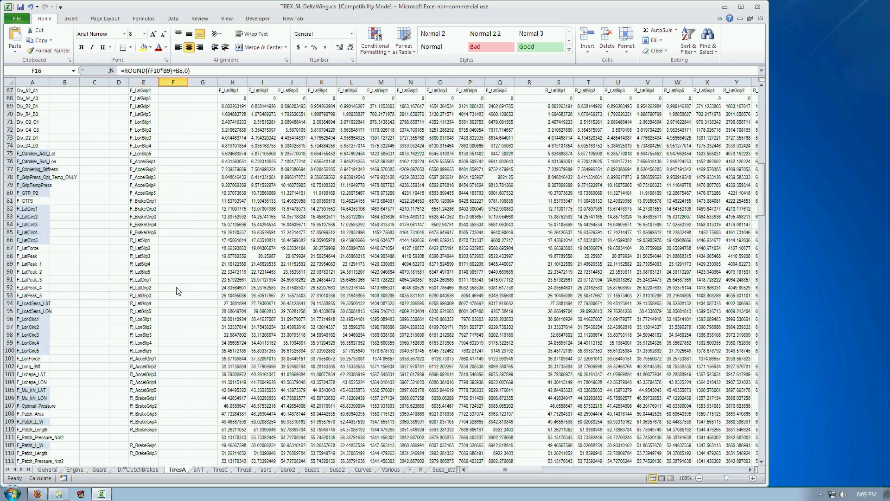
scroll(560, 226, "down", 5)
left_click_drag(512, 469, 299, 483)
scroll(501, 202, "up", 20)
scroll(502, 202, "up", 12)
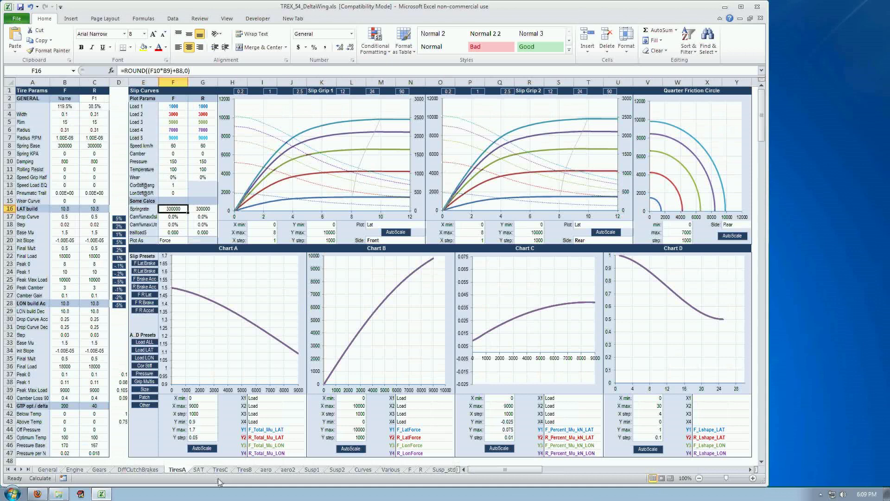
left_click(411, 469)
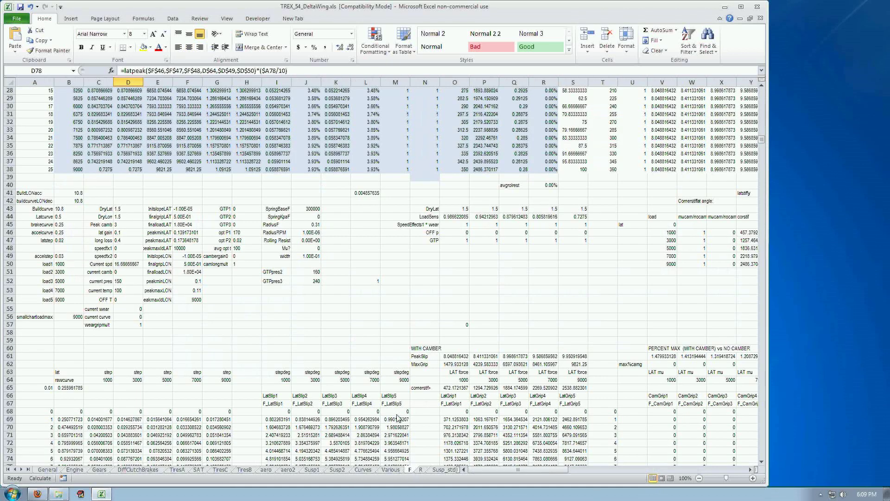
scroll(297, 335, "down", 2)
scroll(296, 336, "up", 5)
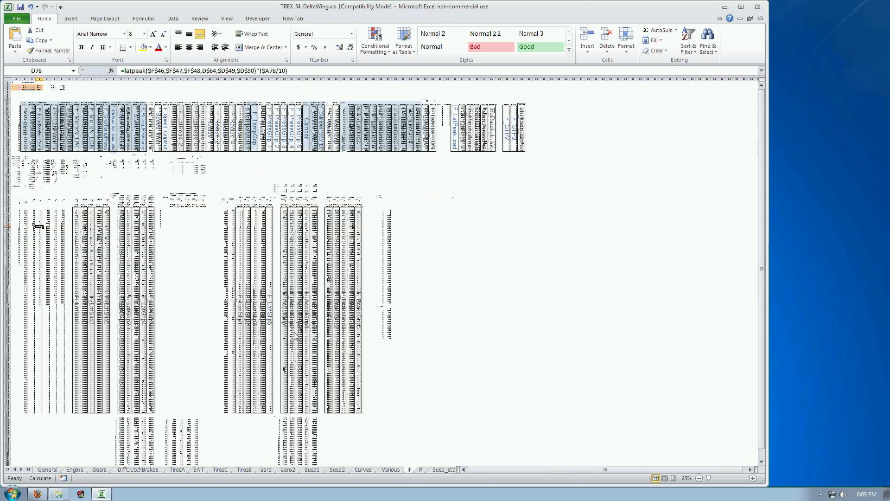
scroll(271, 333, "down", 7)
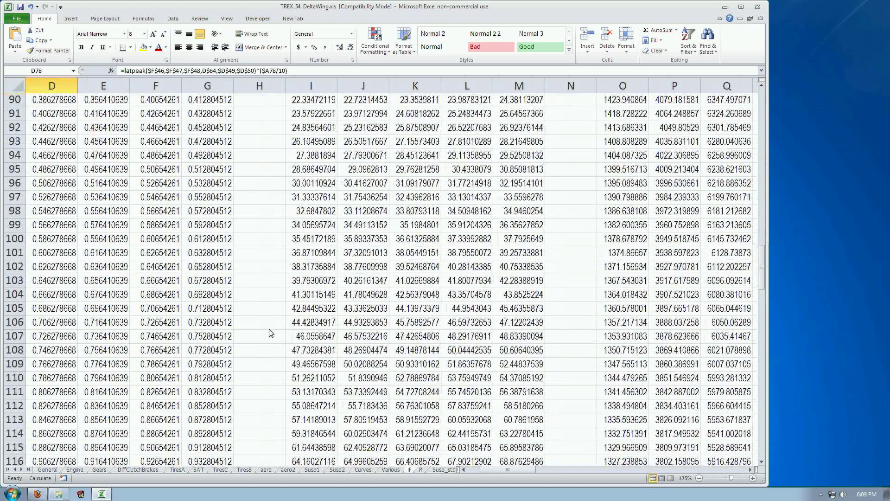
scroll(234, 330, "down", 1)
scroll(234, 329, "up", 20)
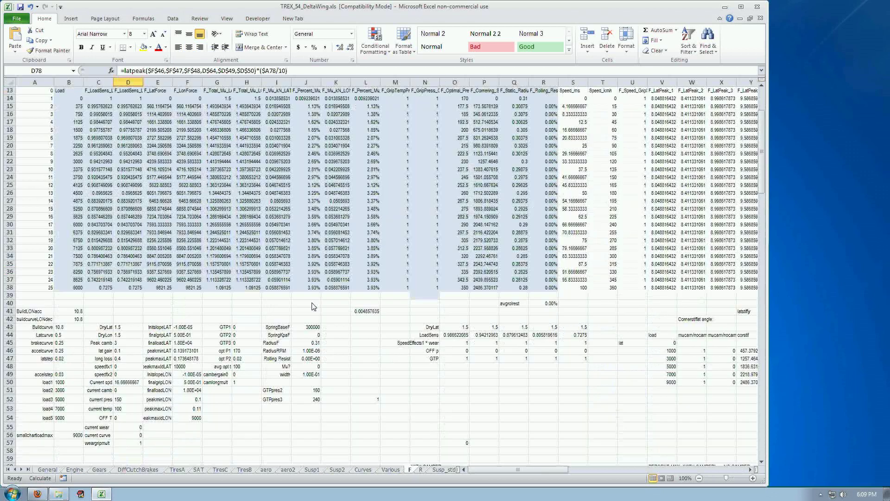
left_click(421, 470)
scroll(288, 277, "down", 4, "ctrl")
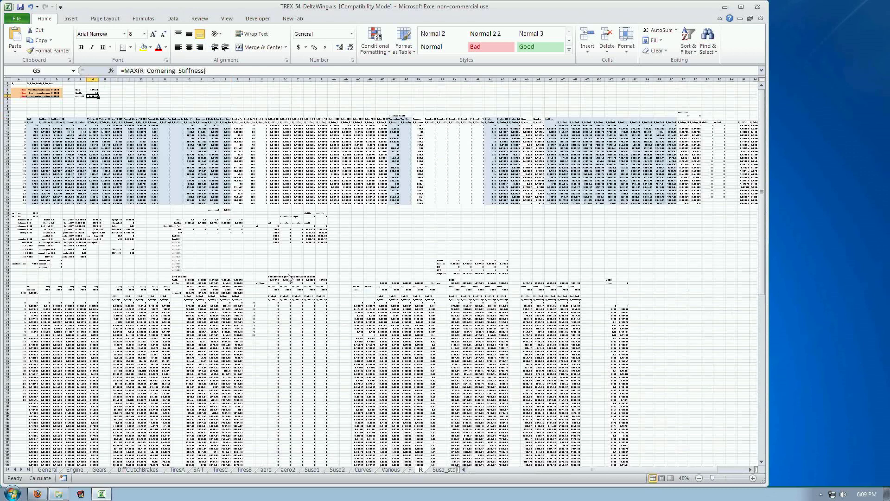
scroll(258, 302, "down", 14)
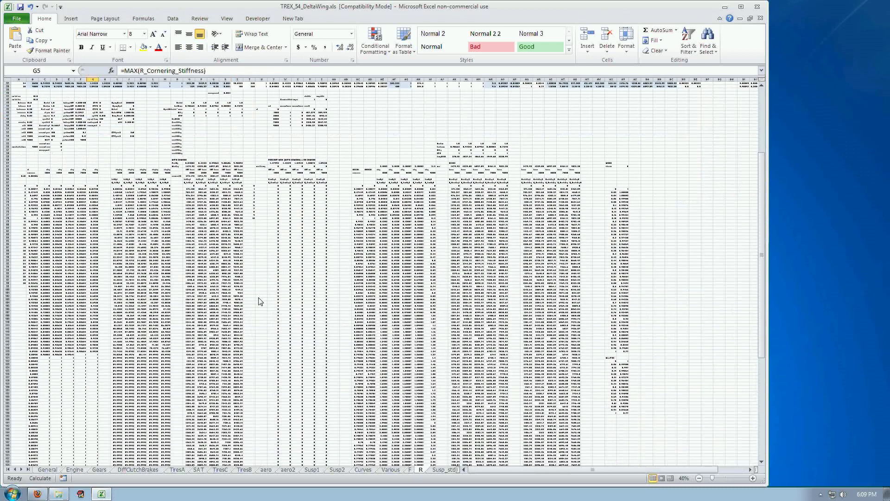
scroll(258, 304, "down", 5)
scroll(260, 304, "up", 6, "ctrl")
scroll(278, 320, "up", 20)
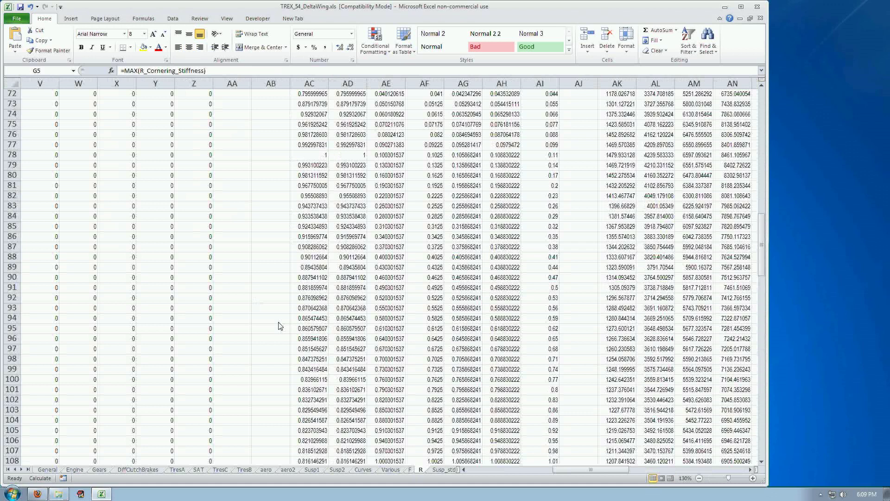
scroll(287, 315, "up", 16)
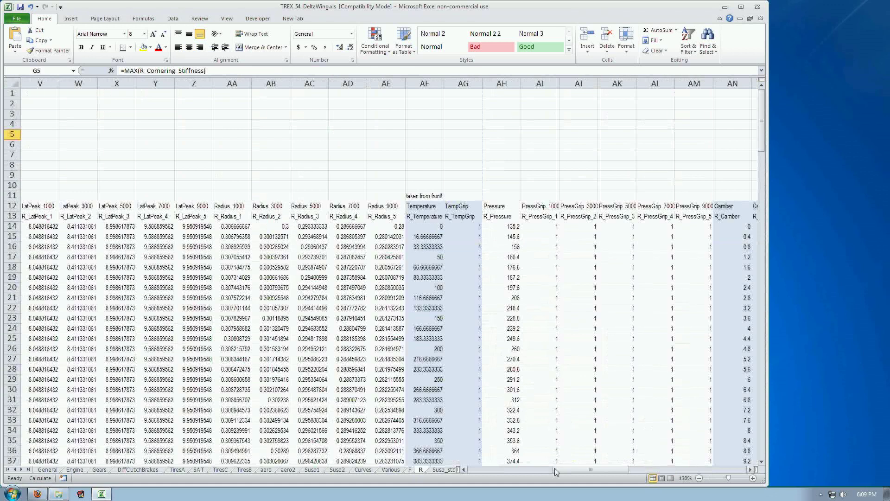
left_click_drag(555, 468, 361, 472)
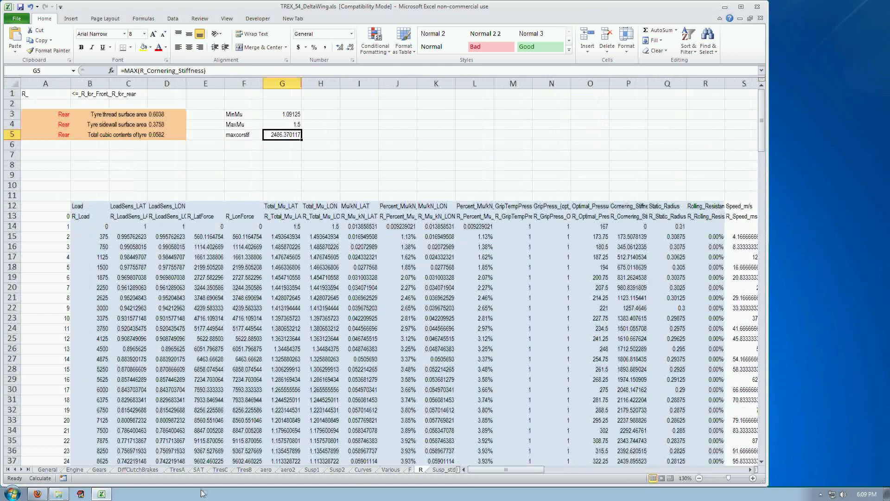
Back on TiresA, set Slip Grip 1's slip axis to 90 and Slip Grip 2's to 24.
left_click(178, 470)
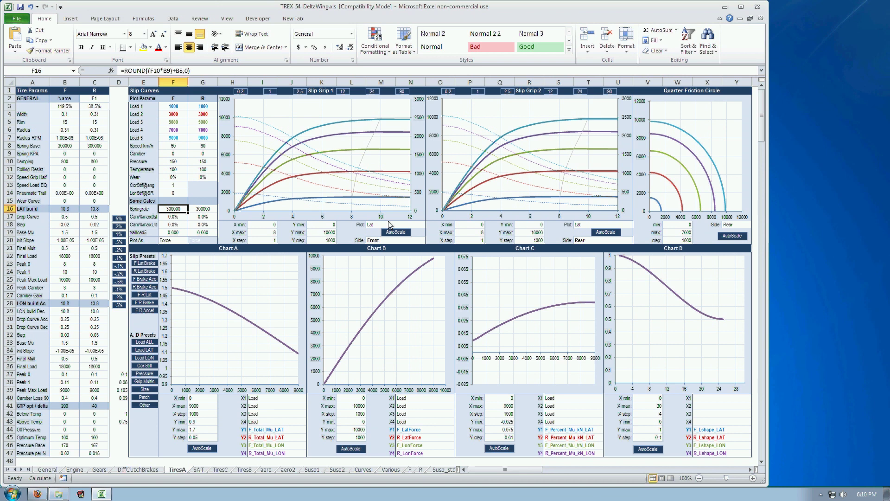
left_click(371, 92)
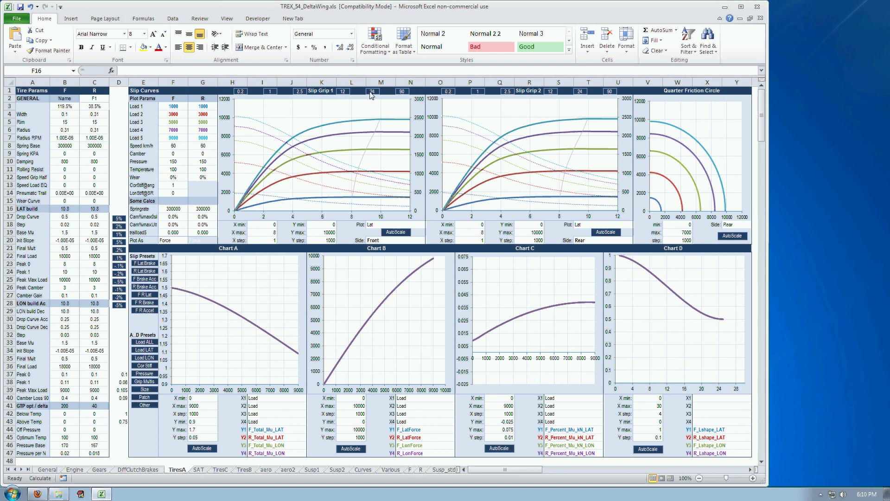
left_click(402, 93)
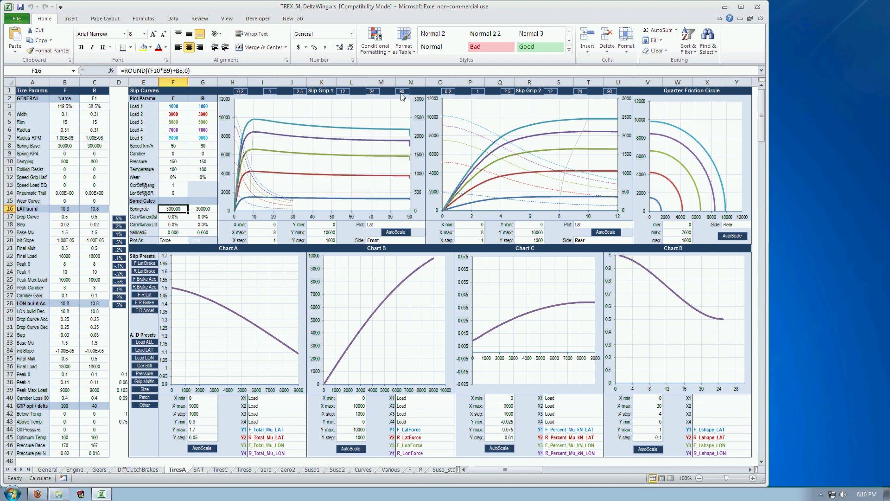
left_click(477, 93)
left_click(576, 91)
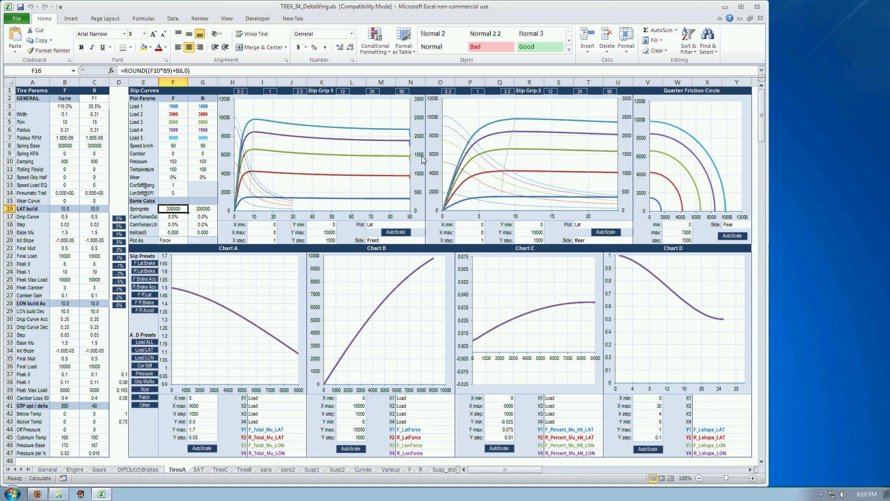
Try the F Brake, F Brake Acc and F R Lat grip presets with 0–1 and 0–12 slip ranges.
left_click(145, 264)
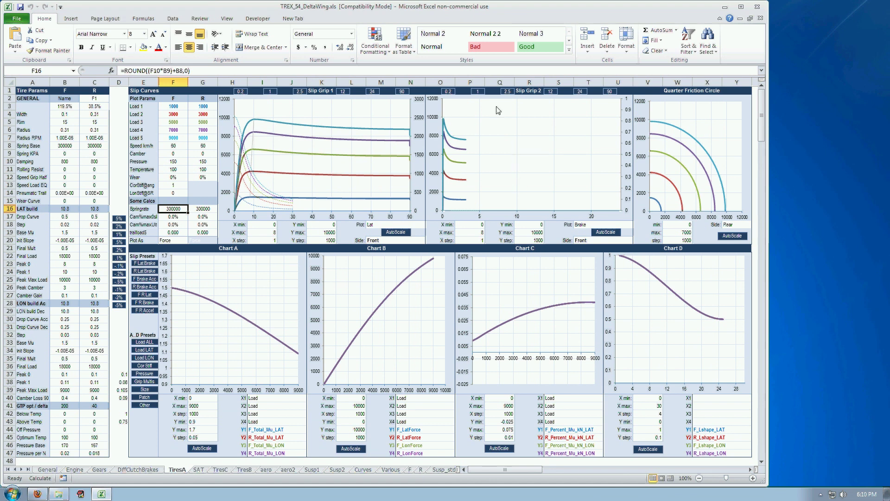
left_click(478, 92)
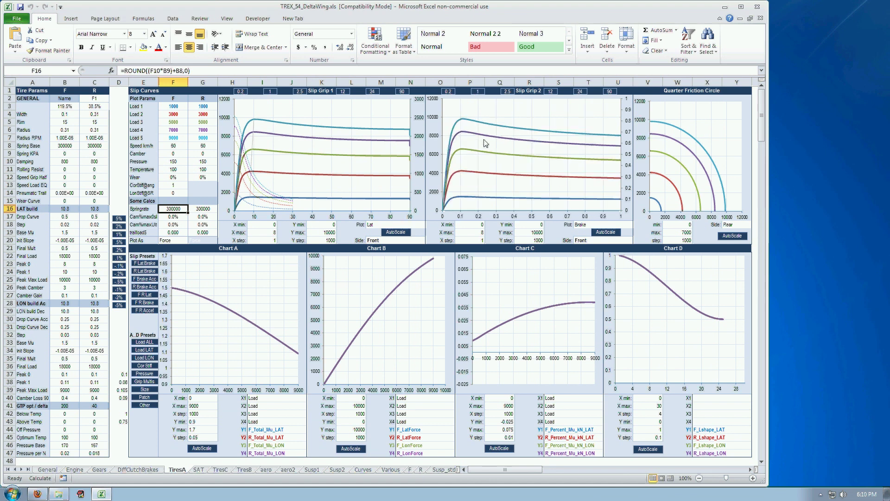
left_click(344, 92)
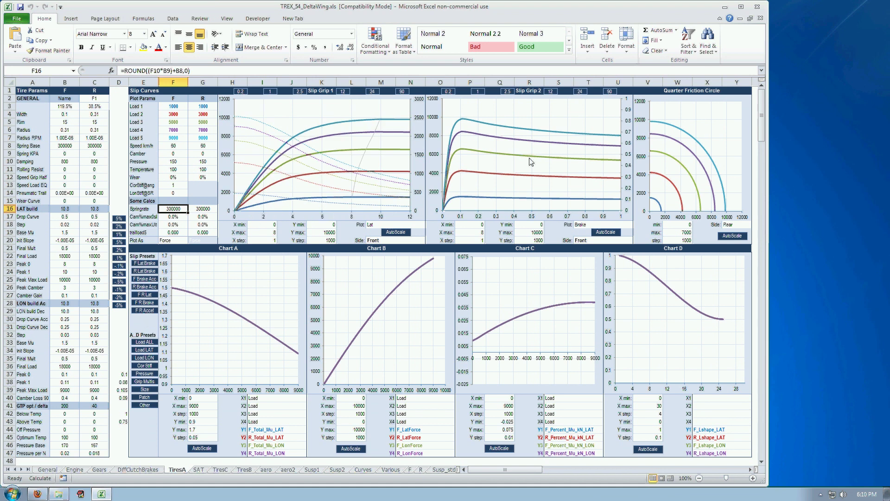
left_click(145, 279)
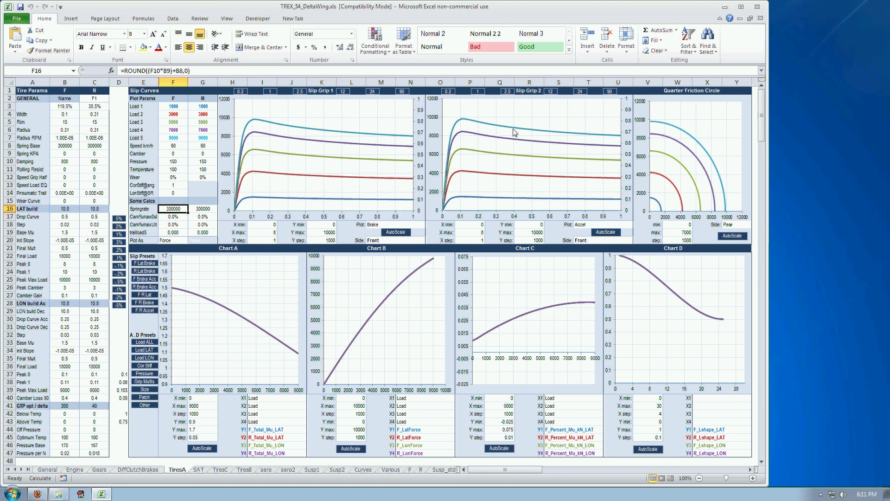
mouse_move(520, 144)
left_click(148, 295)
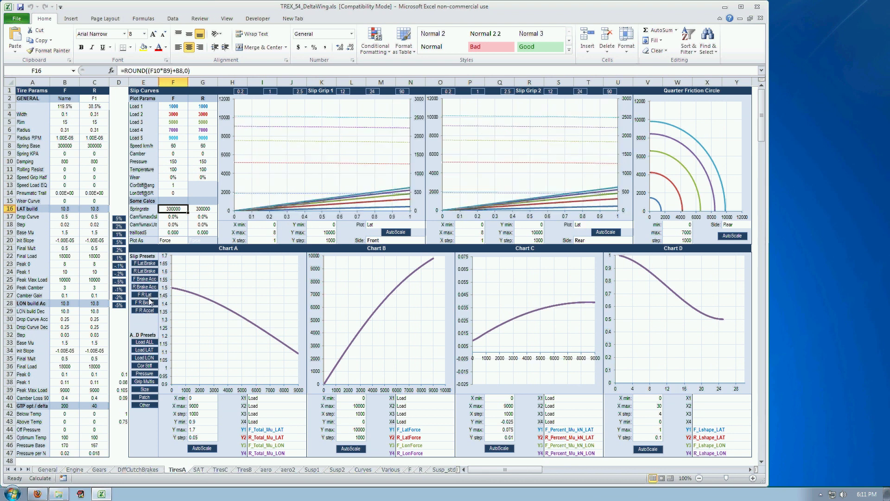
Plot the F R Accel grip curves and set both slip charts to a 0–1 range.
left_click(341, 92)
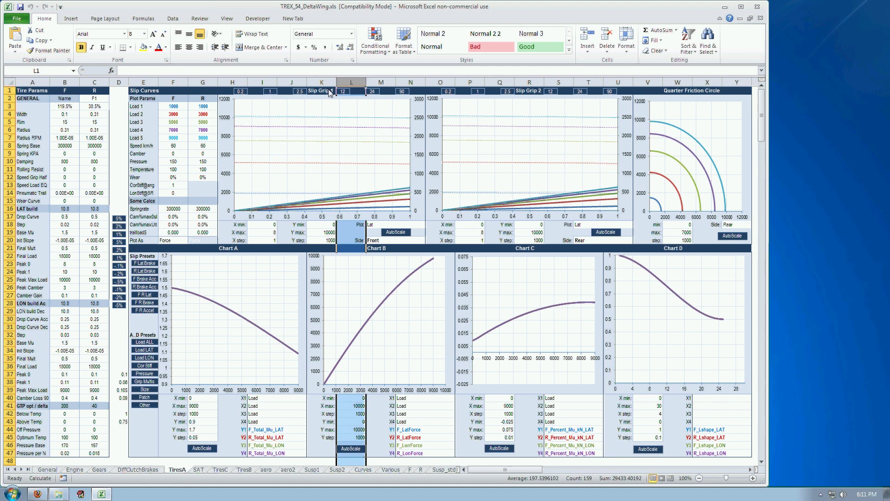
left_click(120, 193)
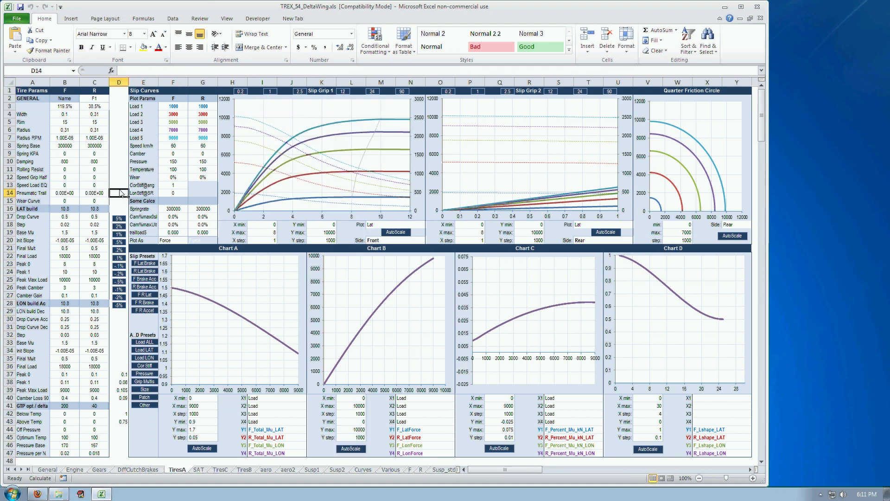
left_click(550, 91)
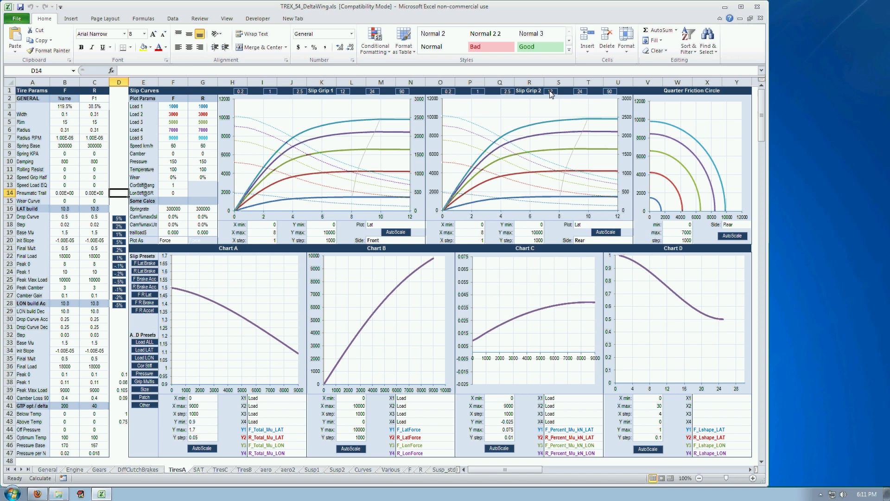
left_click(141, 310)
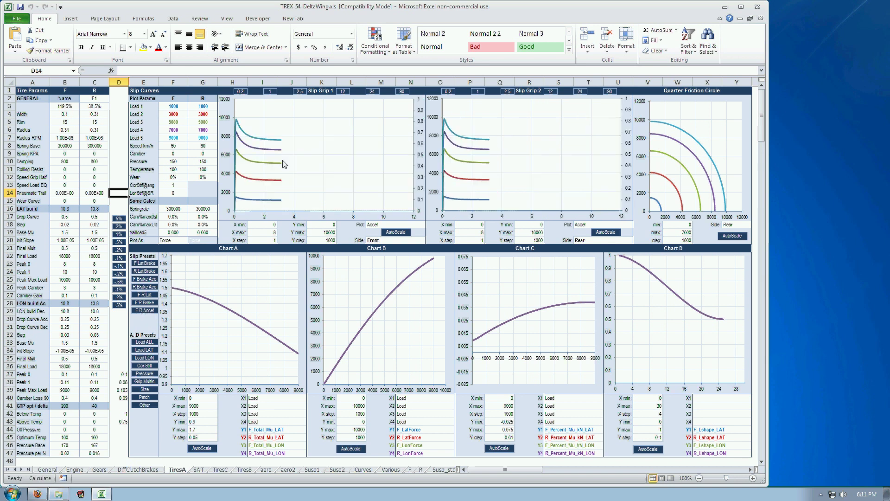
left_click(270, 90)
left_click(478, 91)
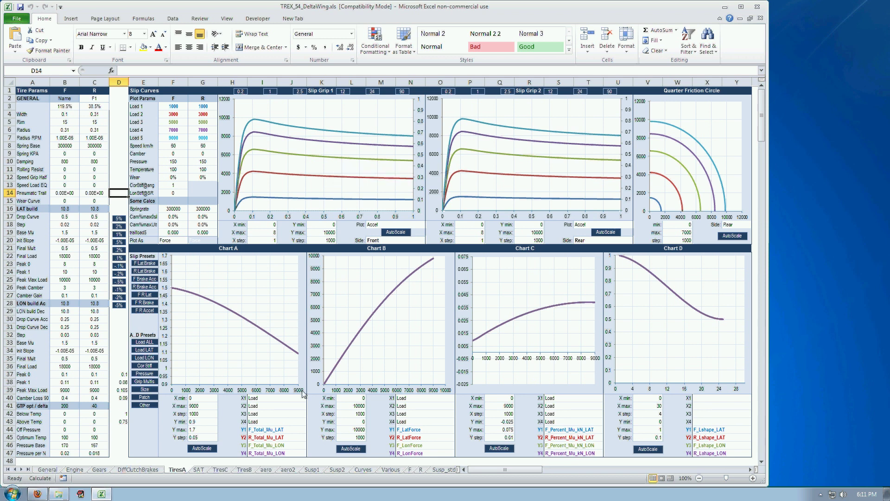
scroll(141, 374, "down", 10)
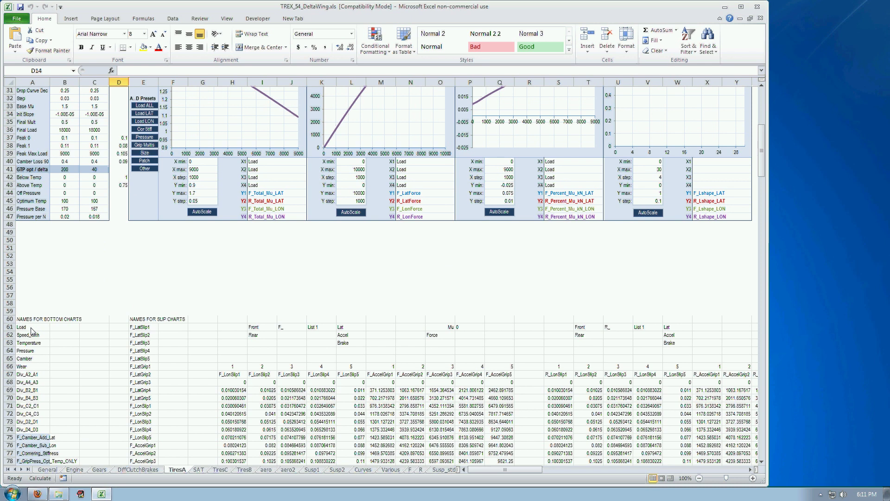
left_click_drag(33, 327, 31, 456)
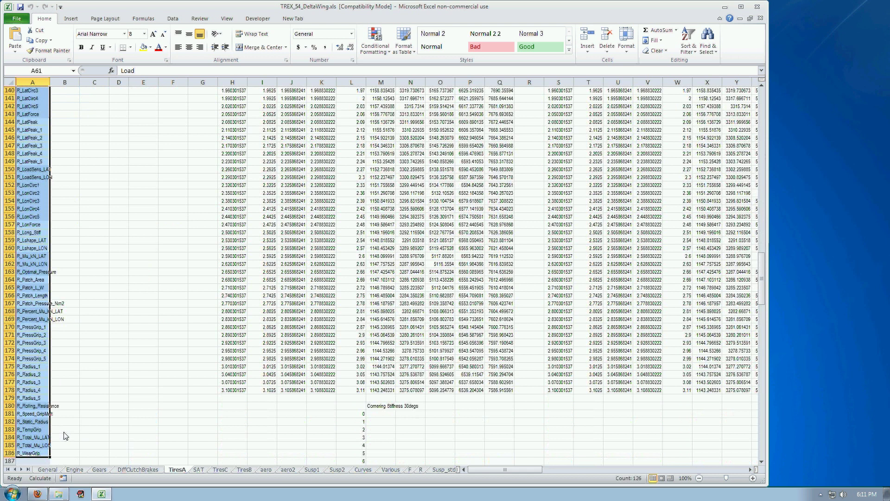
scroll(65, 437, "up", 20)
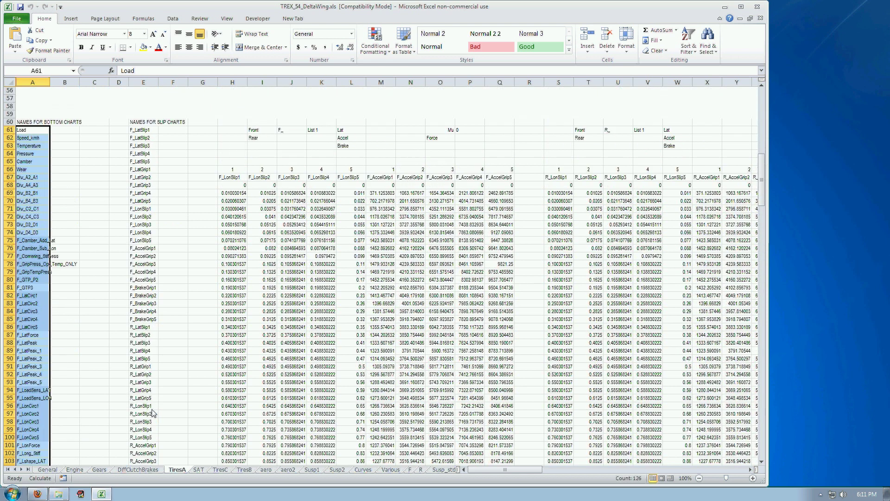
scroll(153, 412, "up", 18)
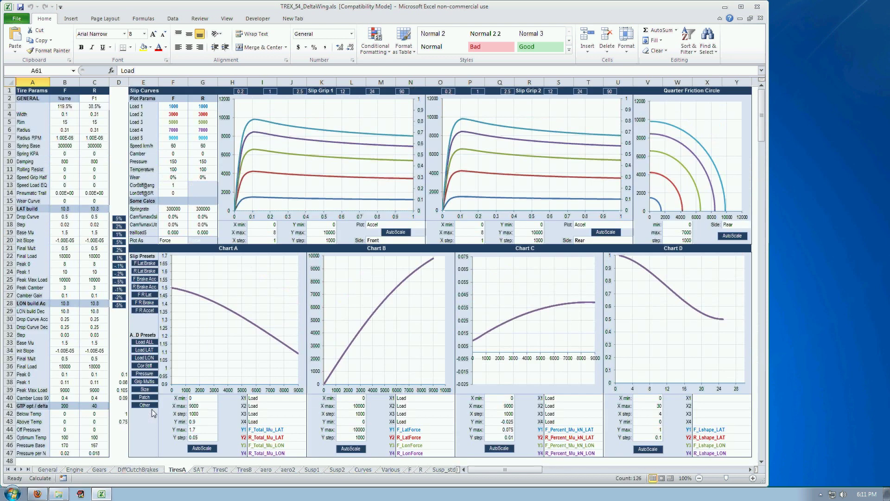
Deselect the series list at D34 and apply the Load ALL preset to Charts A–D.
left_click(119, 353)
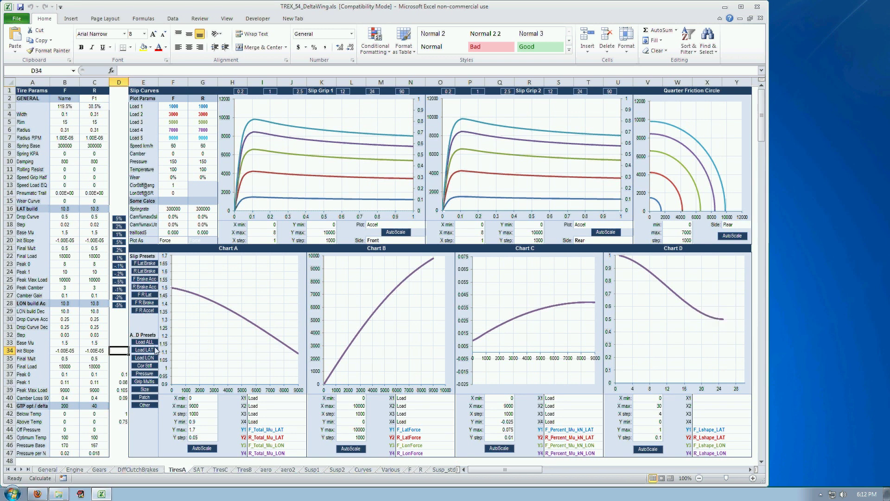
left_click(141, 343)
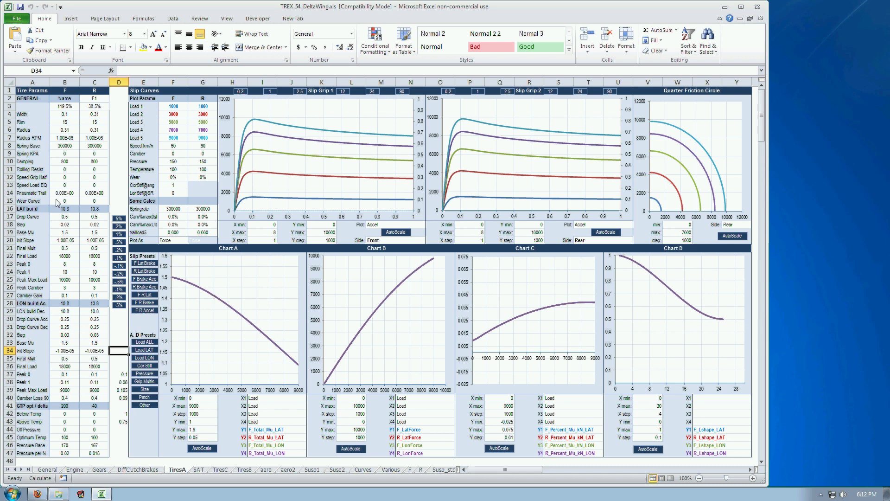
Set the rear tire's Base Mu to 1.6 and Int Slope to -0.5e-5.
left_click(94, 153)
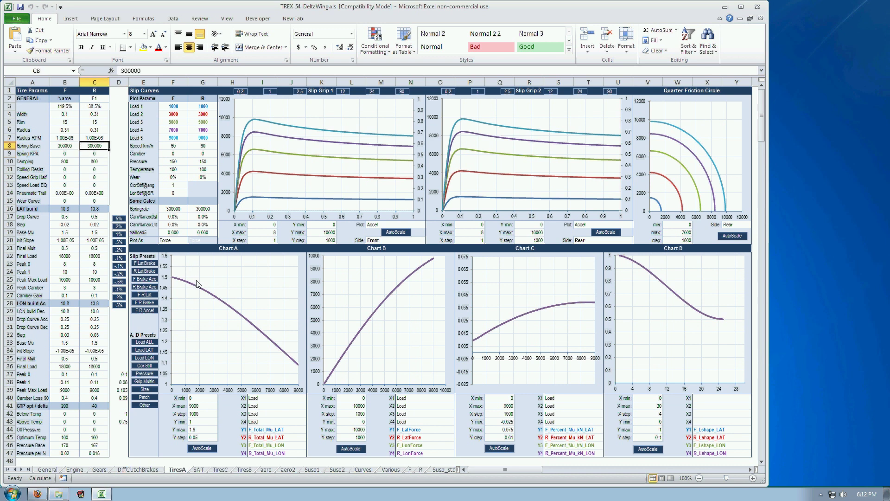
key("Down")
key("Down")
key("Down")
key("Down")
key("Down")
key("Down")
key("Down")
key("Down")
key("Down")
key("Down")
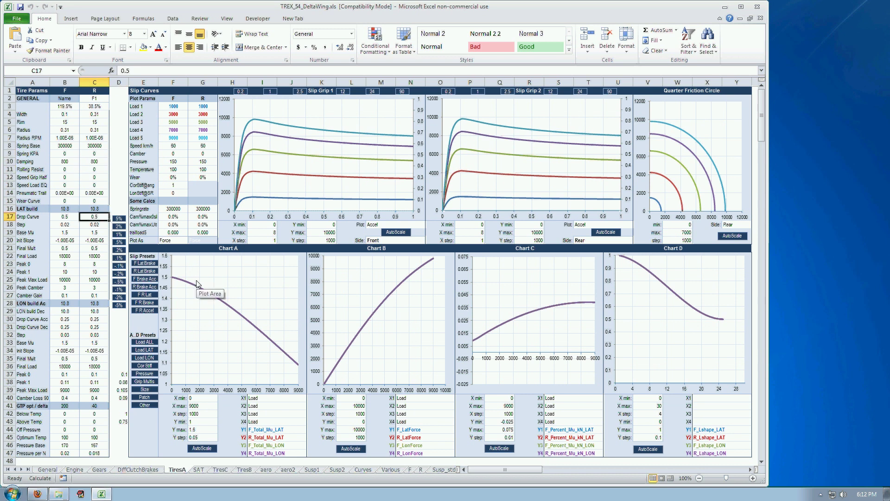
type("1.6")
key("Return")
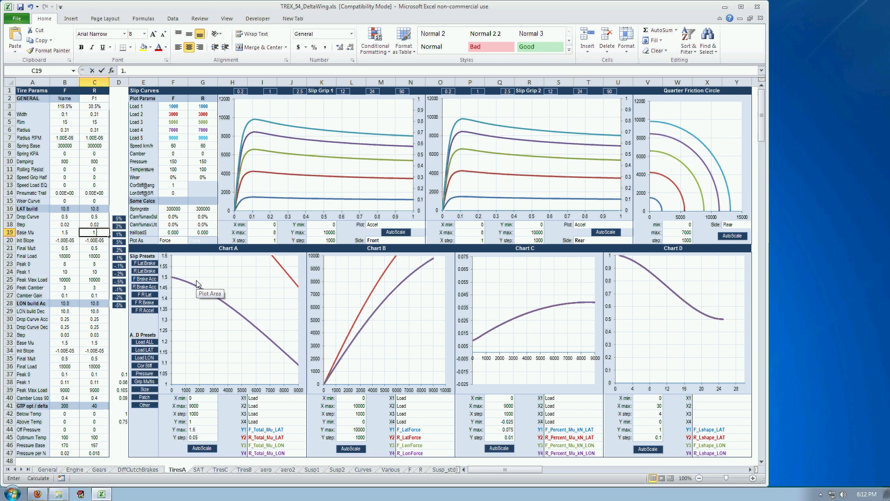
type("-0.5")
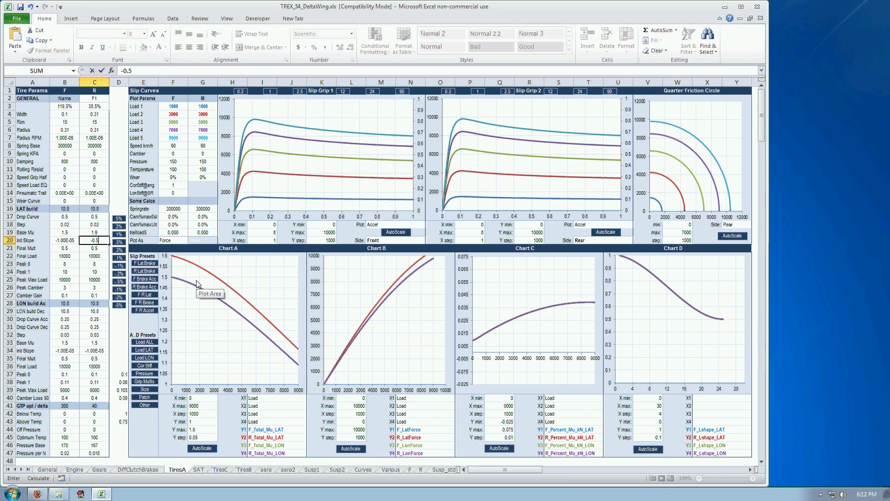
type("e-5")
key("Return")
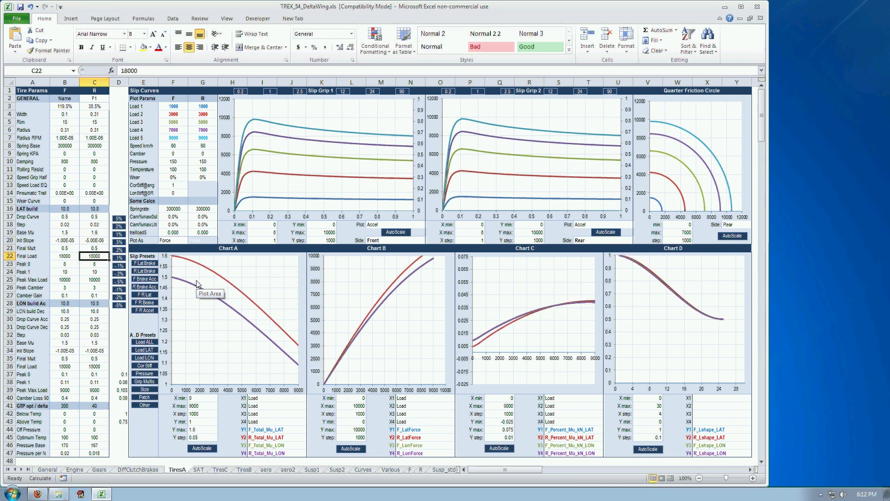
Enter rear longitudinal Base Mu 1.4, Init Slope -1.00E-05 and Final Mult 0.9.
key("Down")
key("Down")
key("Down")
key("Down")
key("Down")
key("Down")
key("Down")
key("Down")
key("Down")
key("Down")
key("Down")
key("Down")
type("1.4")
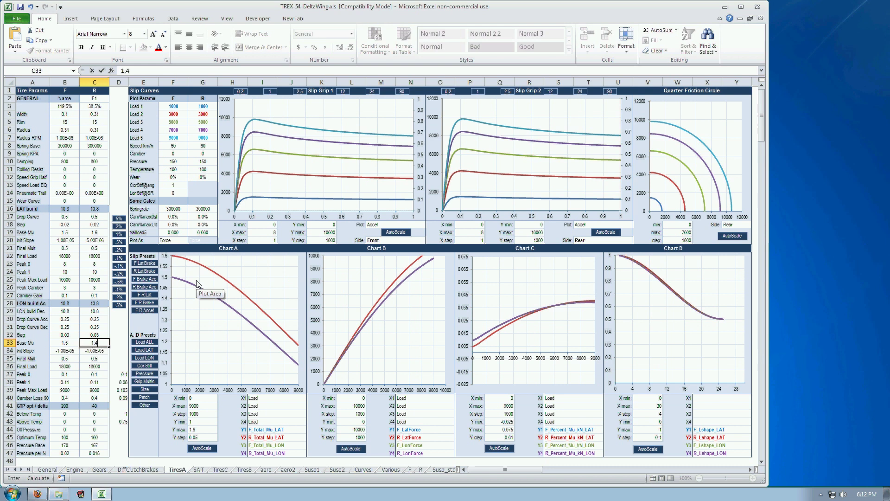
key("Return")
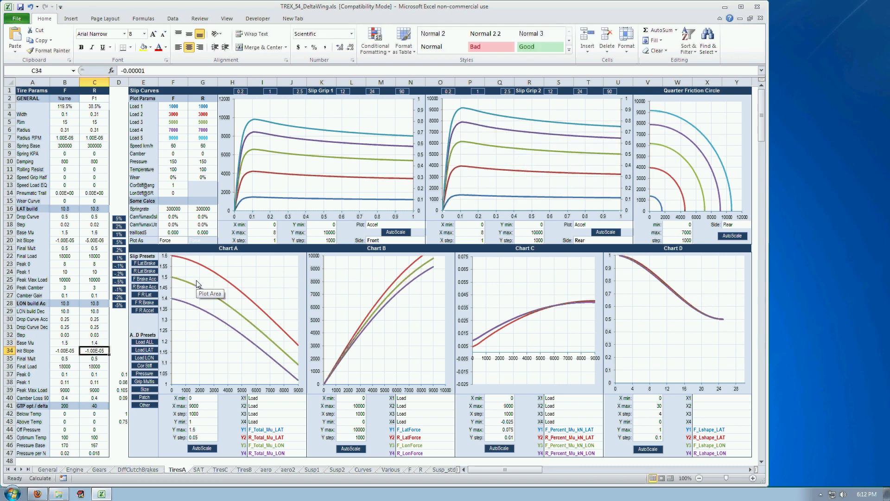
type("-0.1e-")
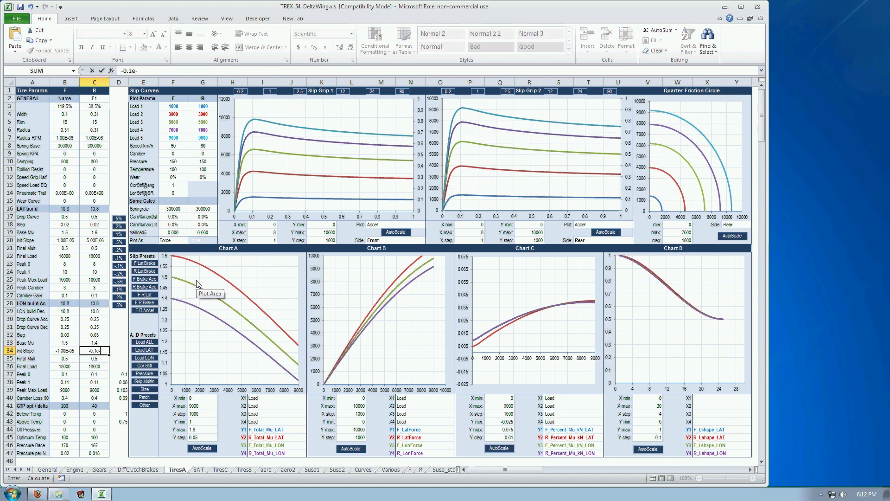
type("5")
key("Return")
type(".")
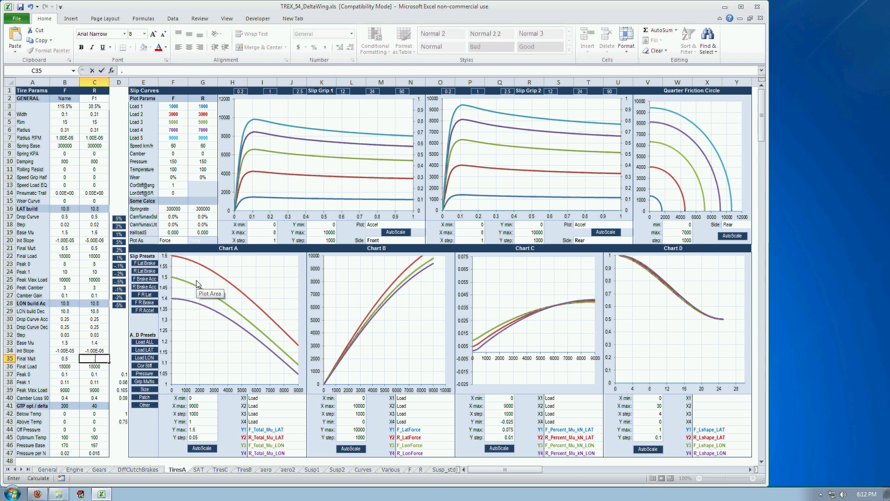
type("9")
key("Return")
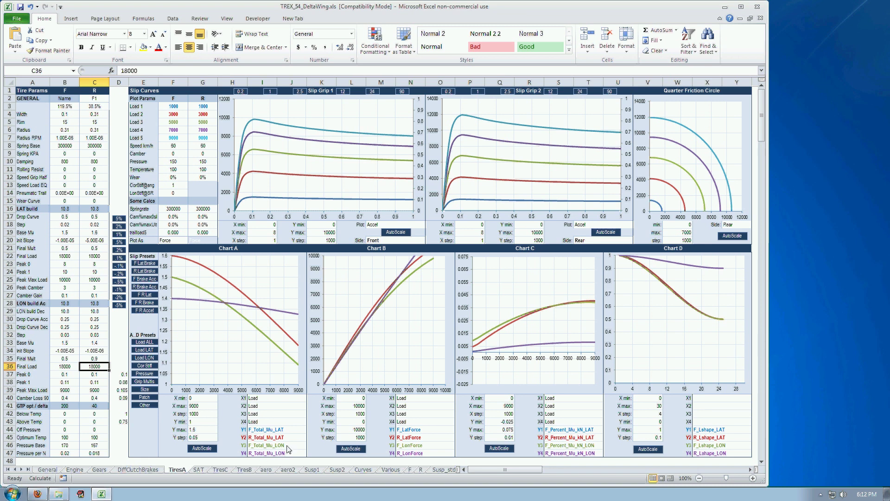
Check I44's series list without changing it, then apply the Load LAT preset to Charts A–D.
left_click(288, 431)
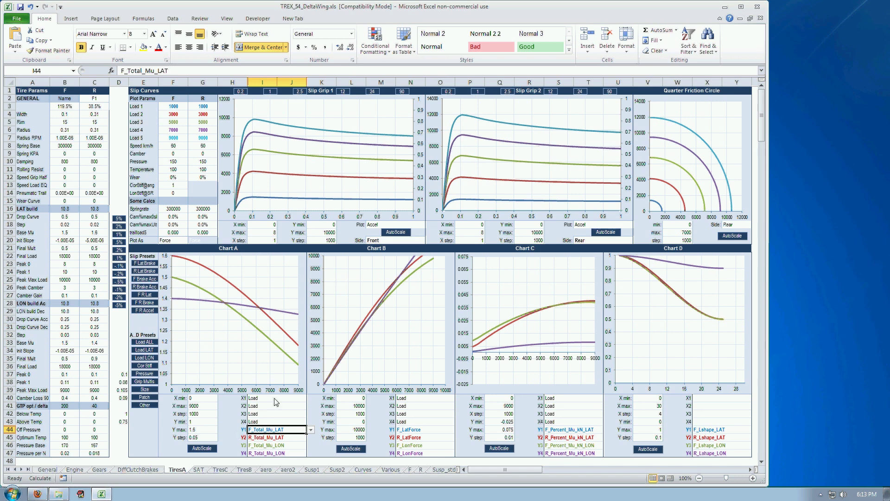
left_click(311, 430)
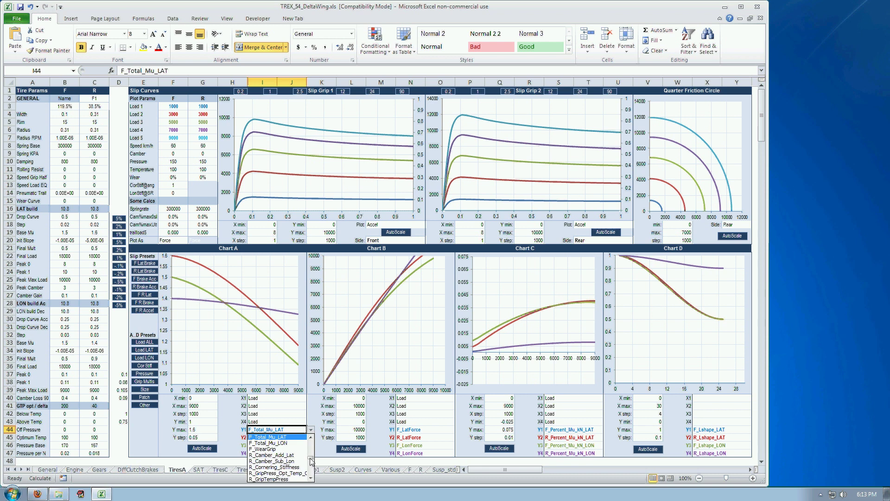
left_click_drag(310, 459, 299, 434)
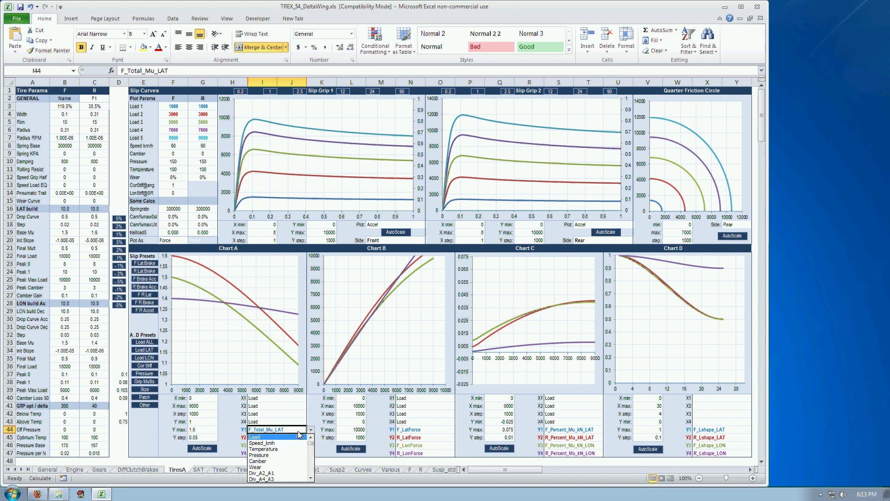
left_click(148, 446)
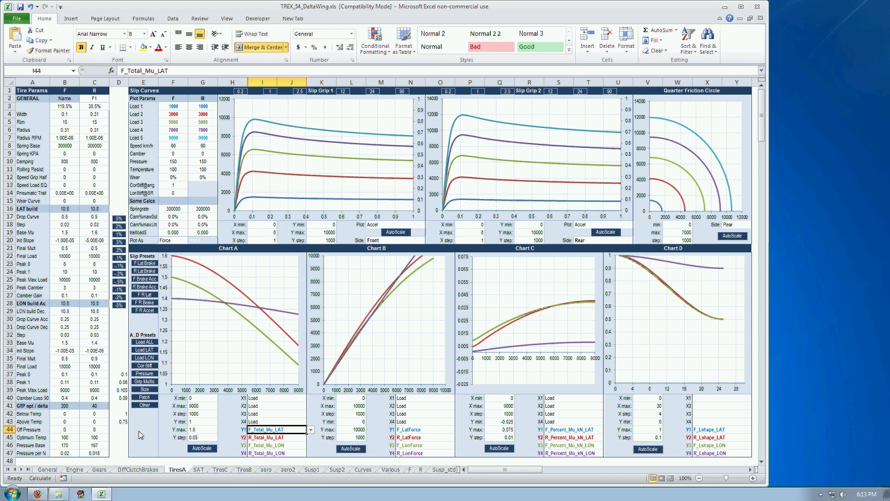
left_click(146, 350)
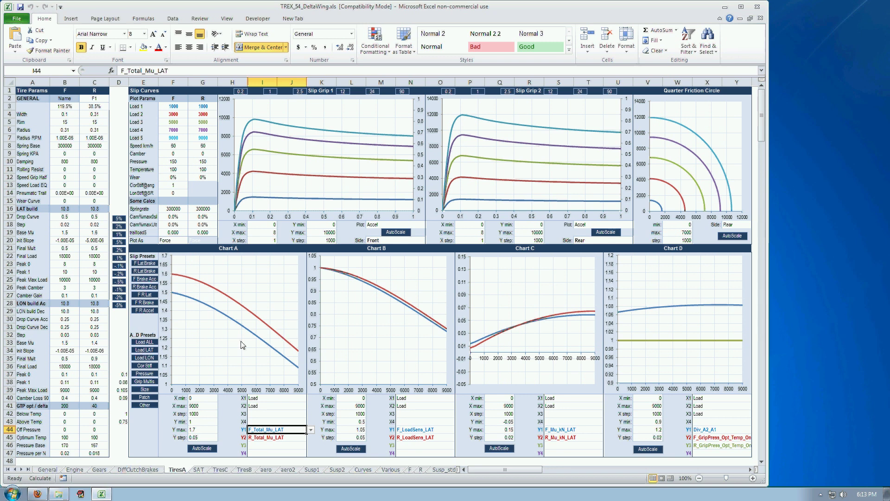
Apply the Cor Stiff then Pressure presets and enter Off Pressure 1 in B44 and C44.
left_click(140, 366)
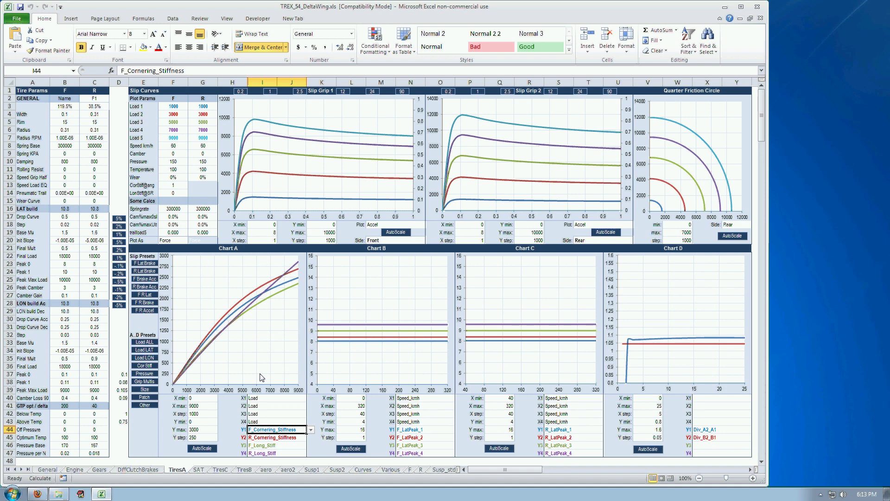
left_click(145, 374)
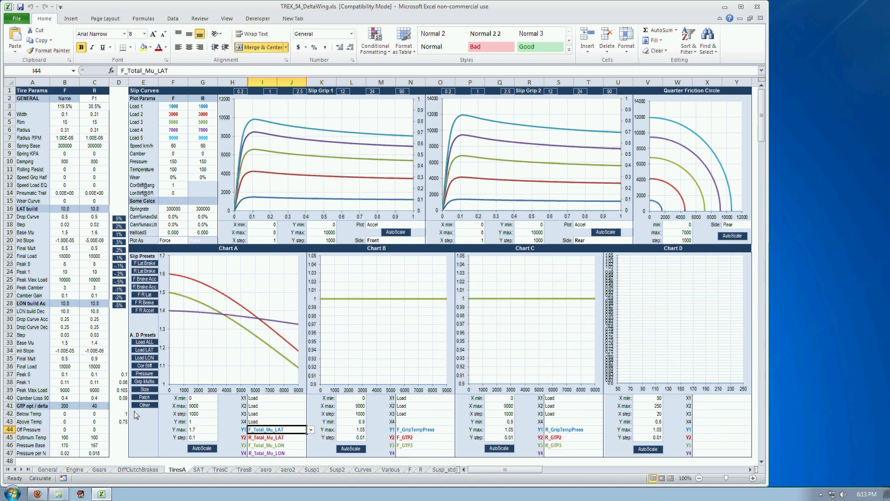
left_click(77, 430)
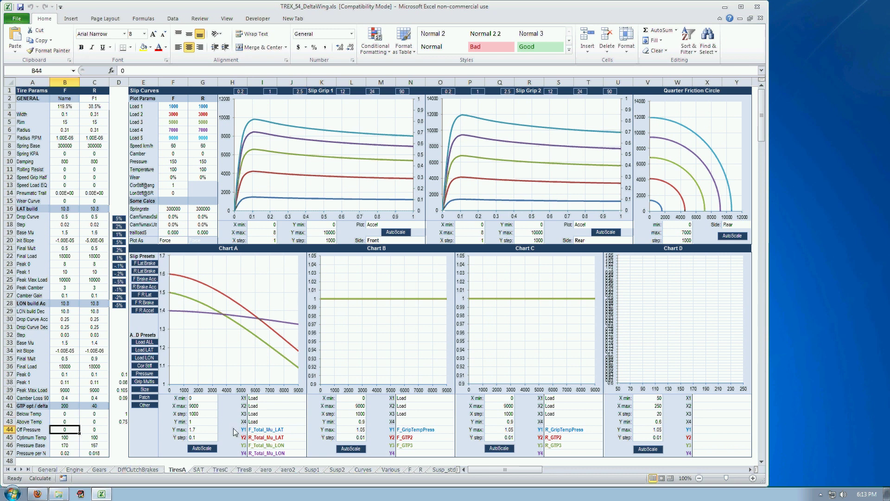
type("1")
key("Tab")
type("1")
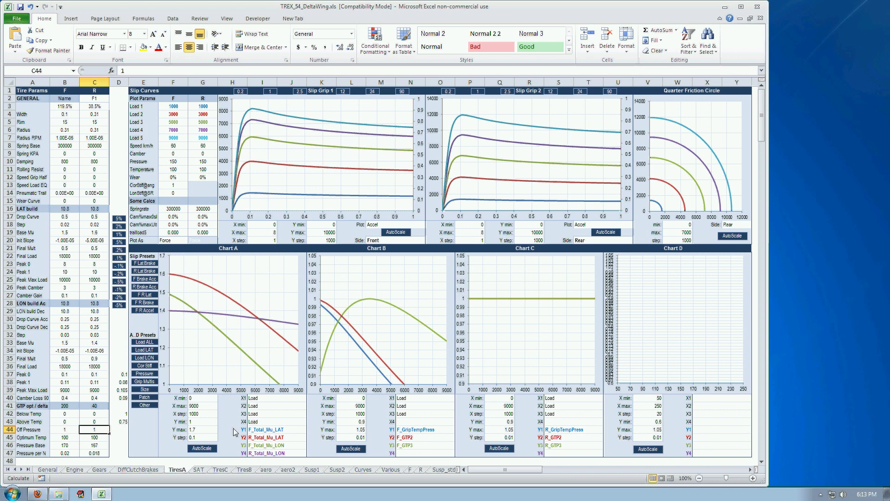
key("Tab")
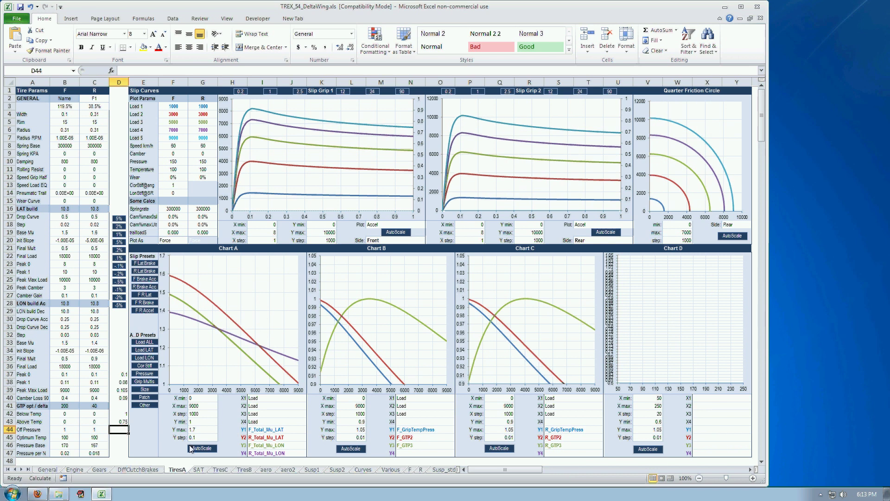
Apply the Grip Mults preset and set Below/Above Temp to 1 front and 2 rear.
left_click(144, 381)
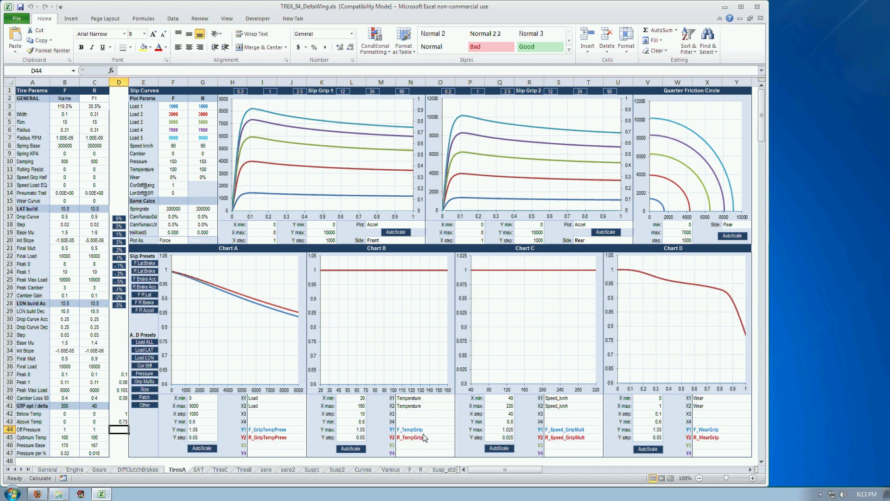
left_click(76, 417)
type("1")
key("Return")
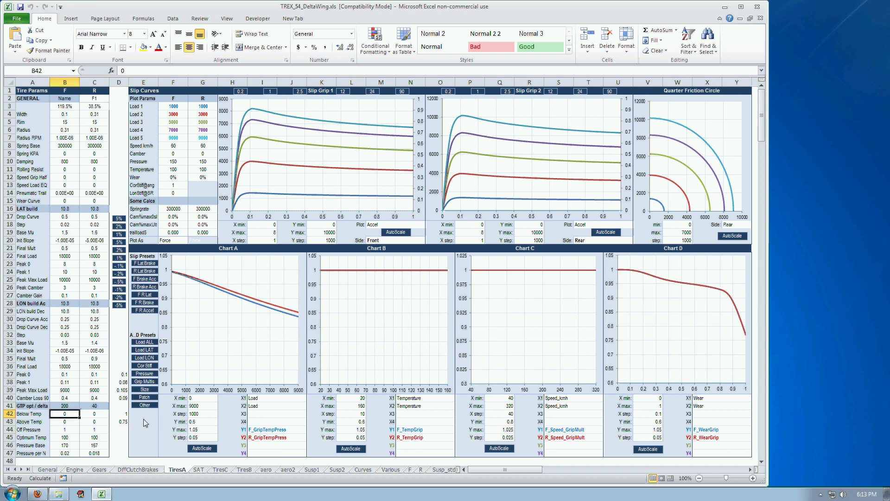
type("1")
key("Tab")
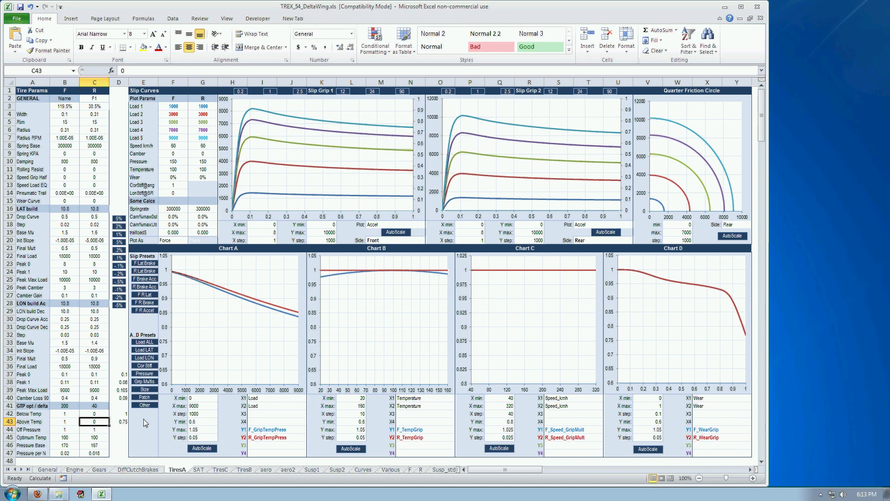
type("2")
key("ctrl+Return")
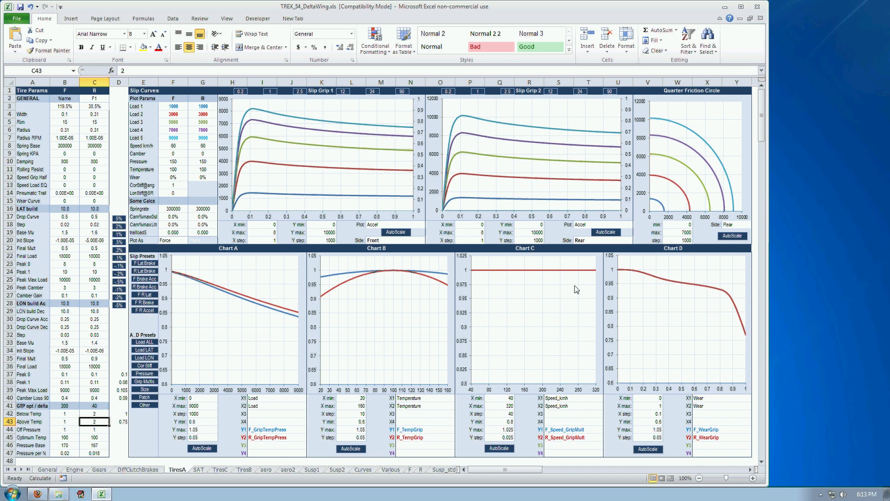
Enter a Speed Grip Half of 2500 for front and rear in B12 and C12.
left_click(60, 176)
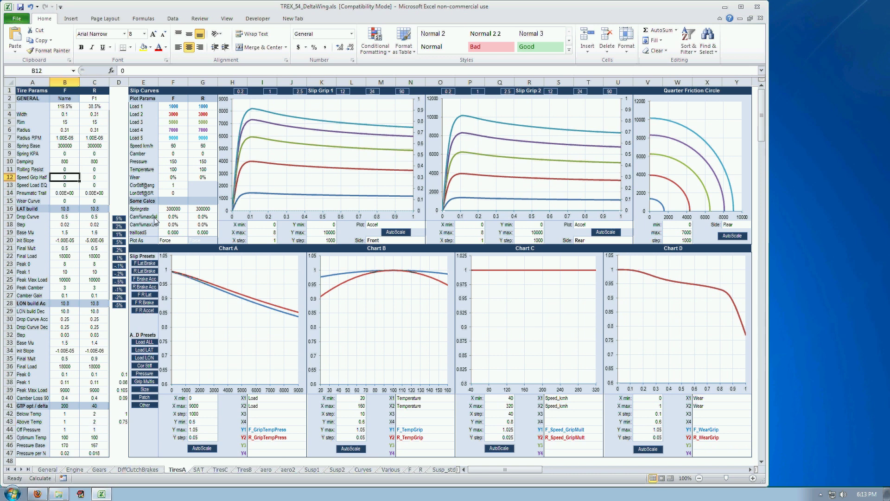
type("2500")
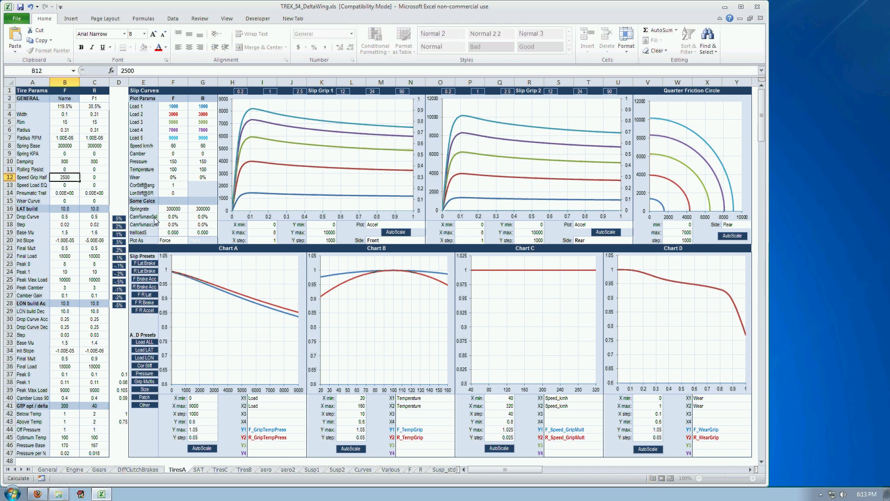
key("Tab")
type("2500")
key("Return")
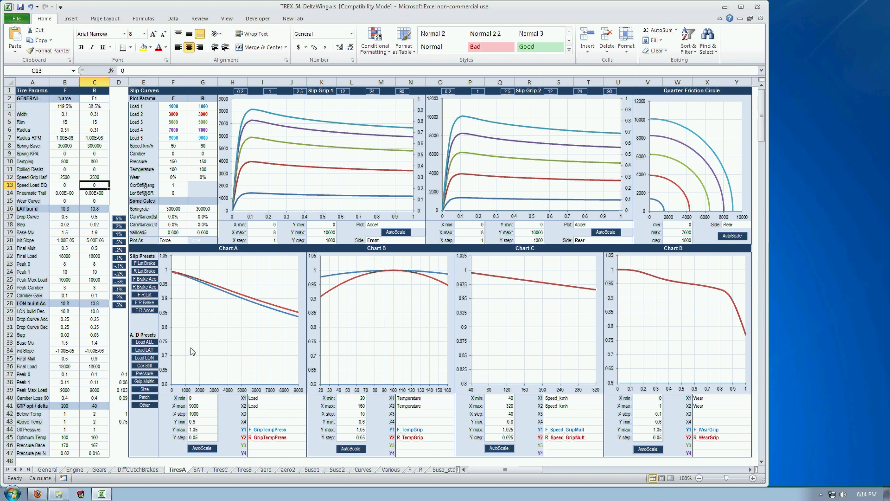
Apply the Patch preset so Charts A–D plot Patch_Area, Patch_Length, Patch_pressure_Nm2 and Patch_L_W against load.
left_click(144, 397)
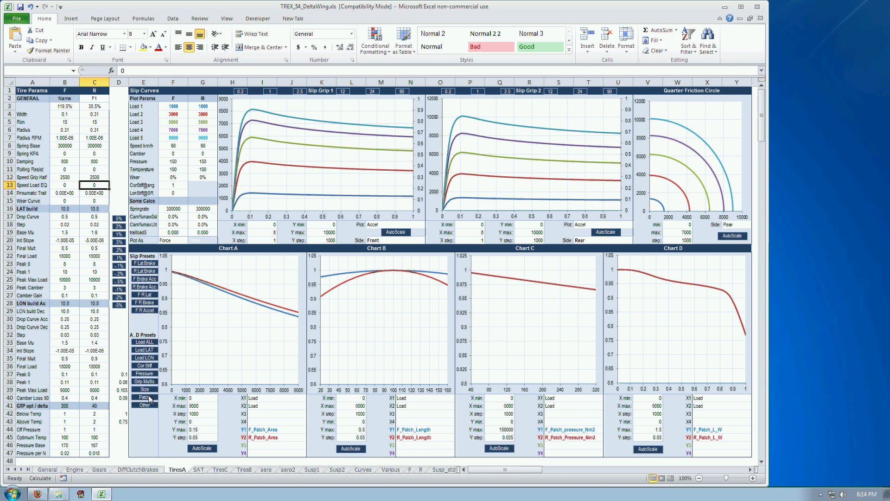